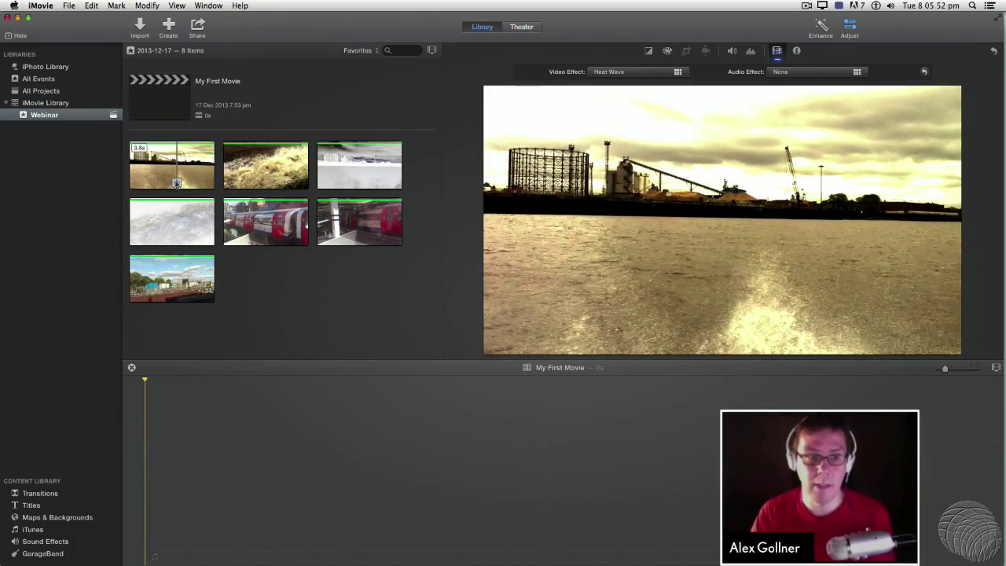
# Step: Add the first water clip to My First Movie and play it back from the start
pyautogui.click(177, 183)
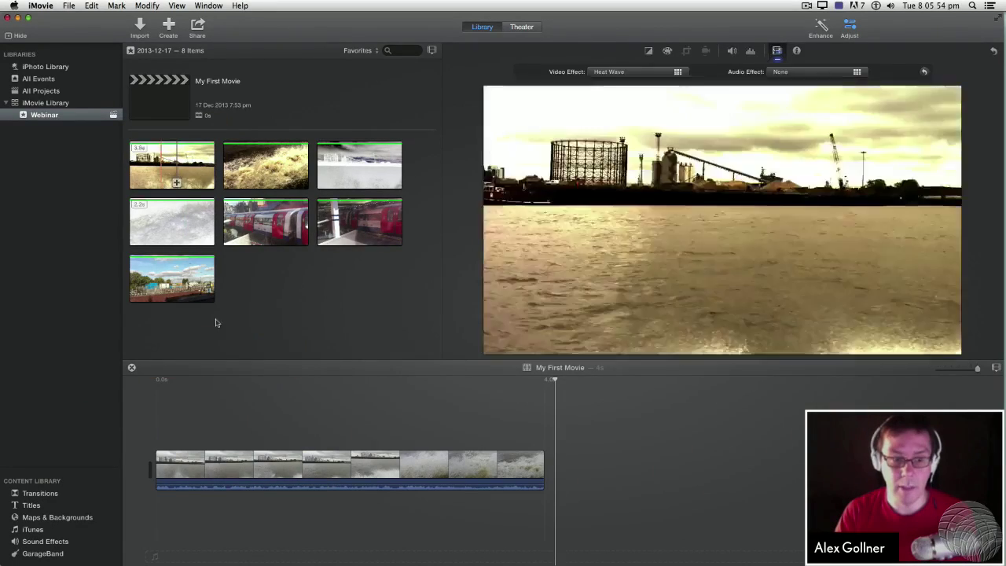
pyautogui.click(217, 322)
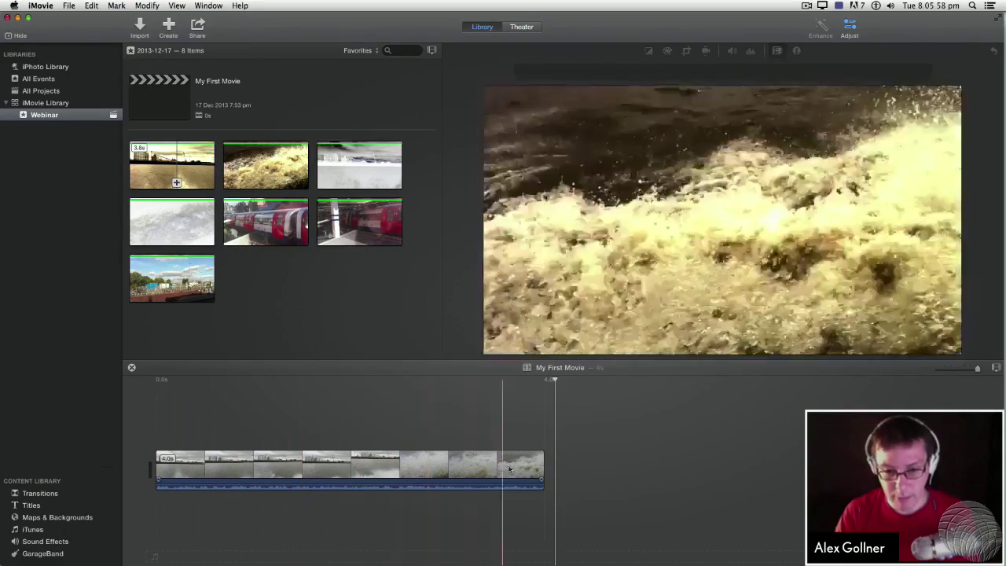
pyautogui.moveTo(709, 189)
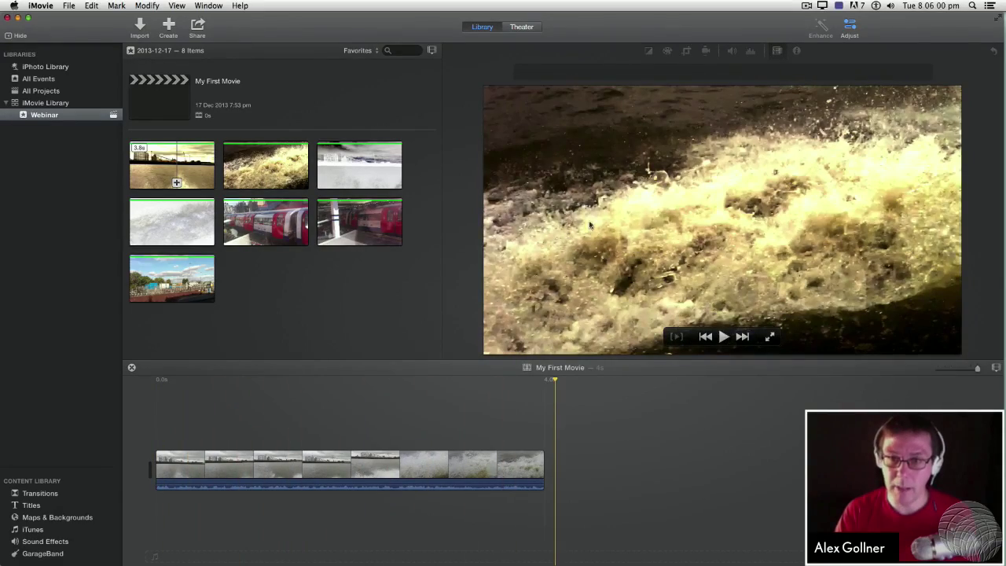
pyautogui.click(159, 400)
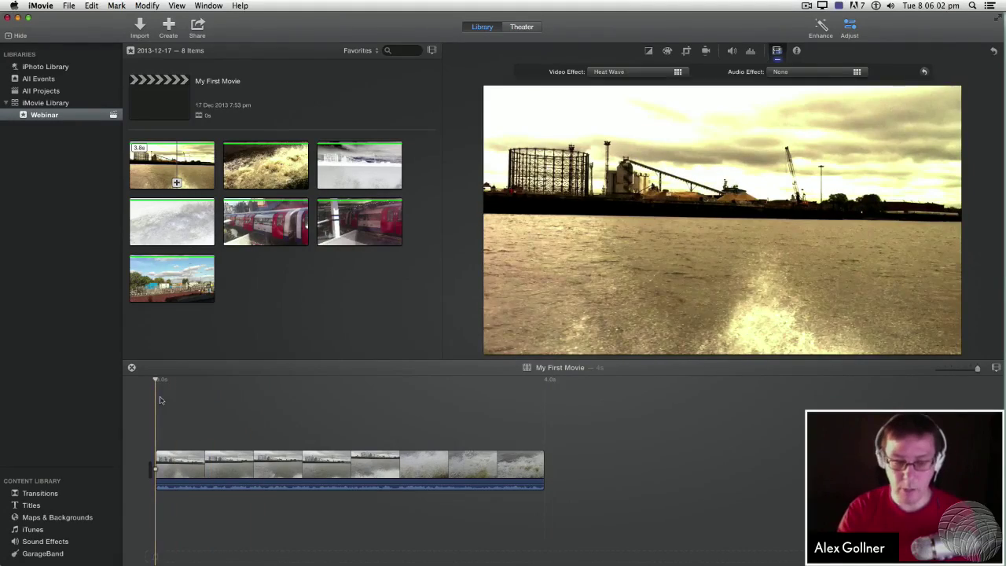
pyautogui.press('space')
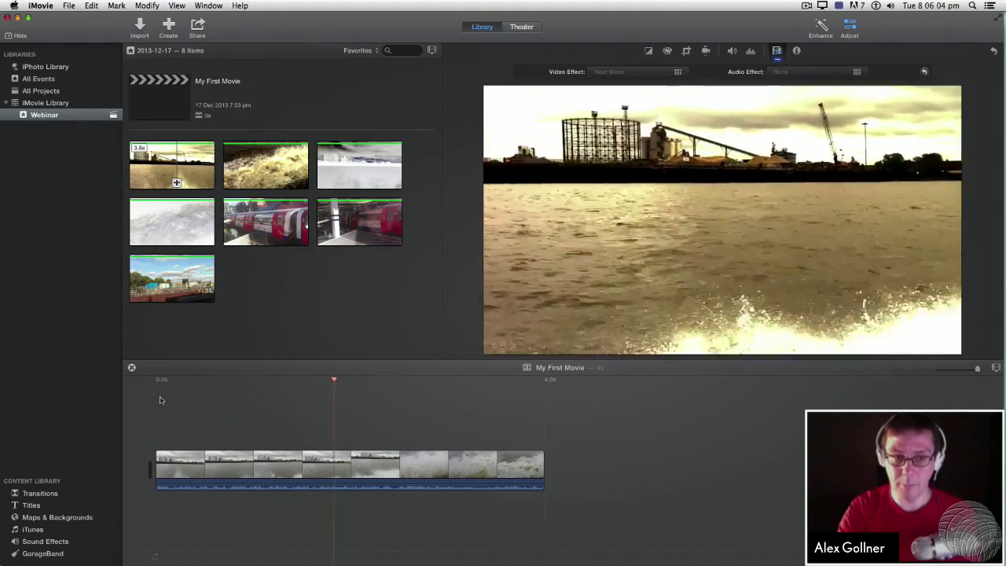
pyautogui.press('space')
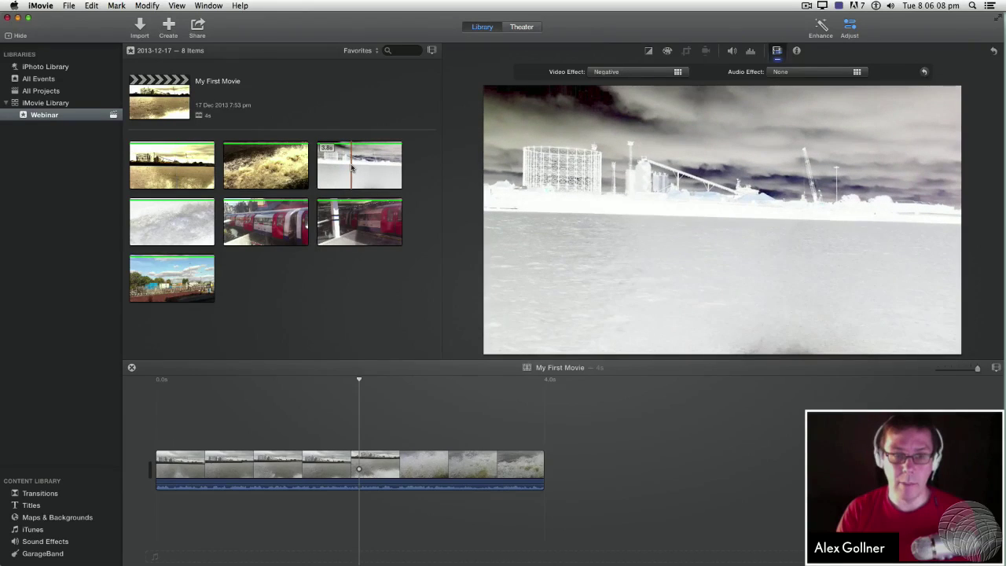
# Step: Add the inverted Negative water clip after the first, trim the first clip's end, and play the cut
pyautogui.moveTo(351, 183); pyautogui.dragTo(566, 468)
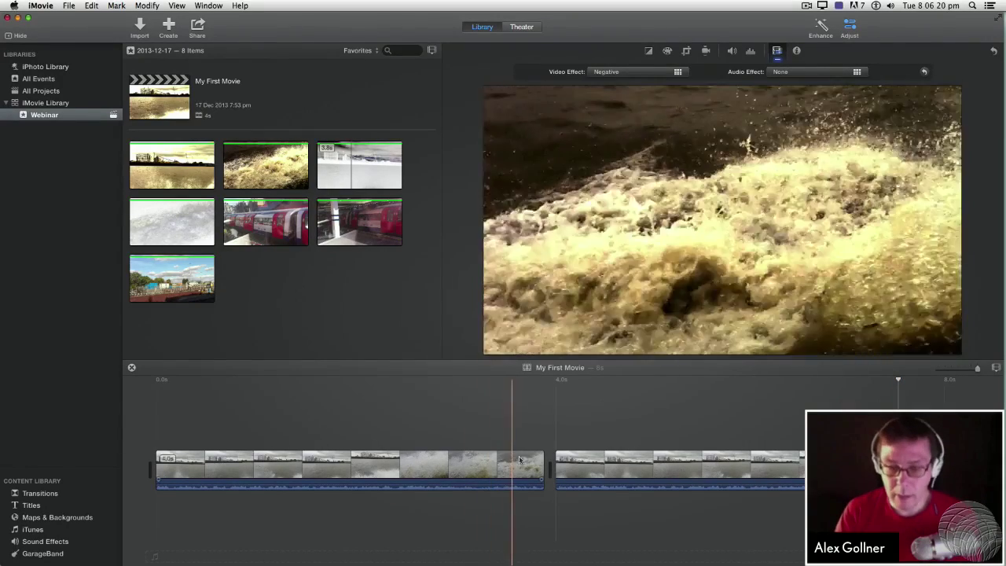
pyautogui.moveTo(542, 462); pyautogui.dragTo(468, 456)
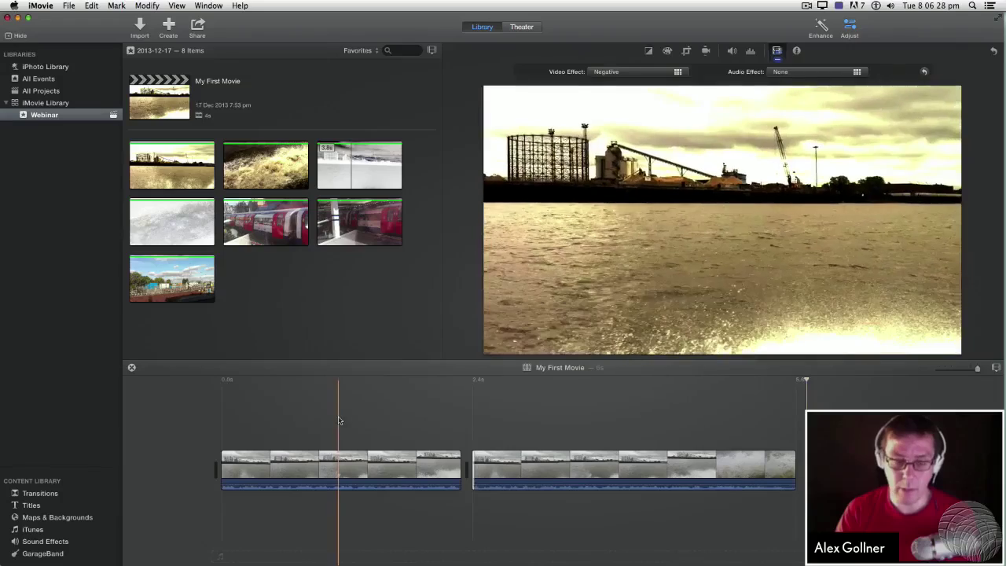
pyautogui.press('space')
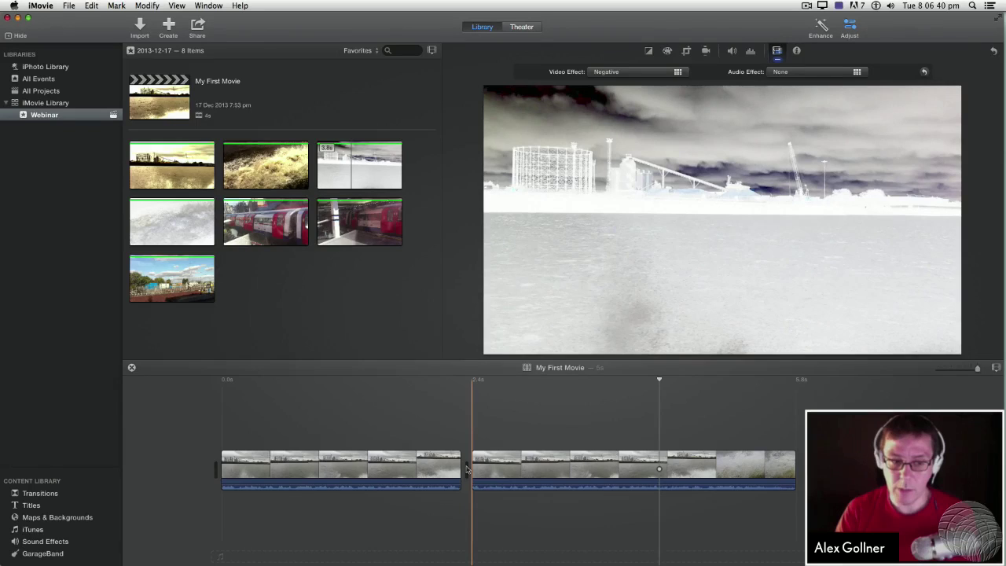
# Step: Retime the Heat Wave–Negative cut in the Precision Editor so the first clip ends near 3.1s
pyautogui.doubleClick(466, 469)
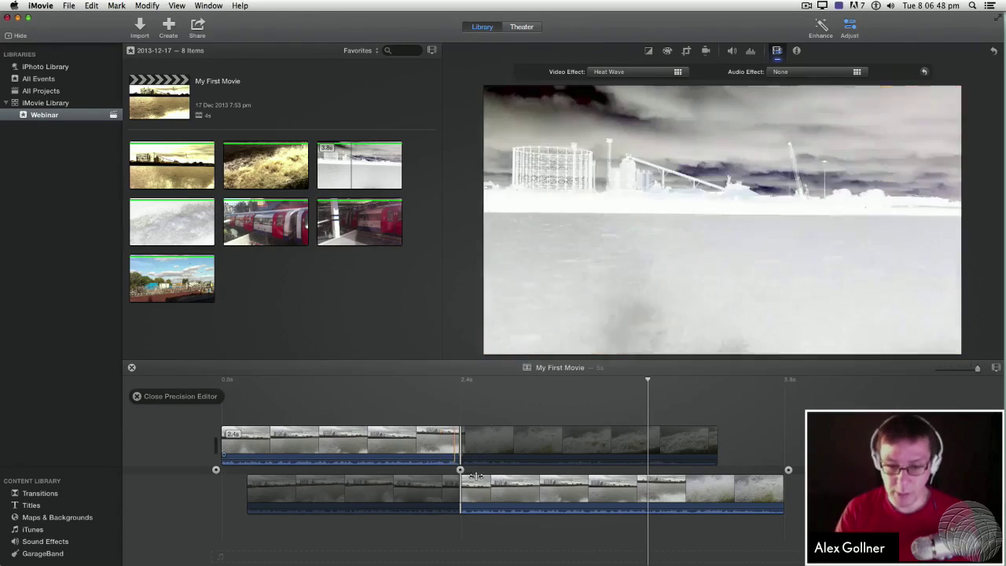
pyautogui.moveTo(496, 491); pyautogui.dragTo(630, 492)
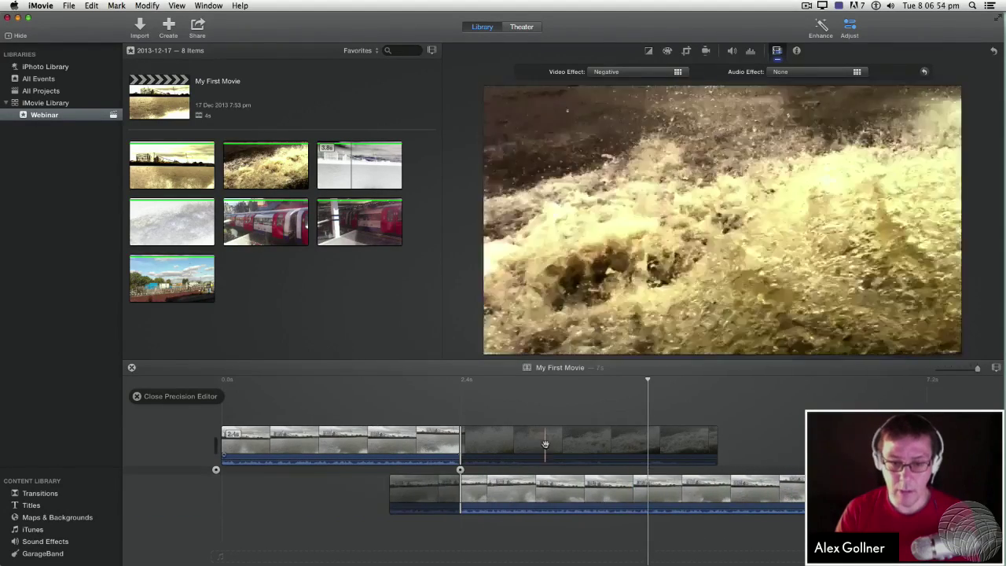
pyautogui.moveTo(547, 446); pyautogui.dragTo(486, 446)
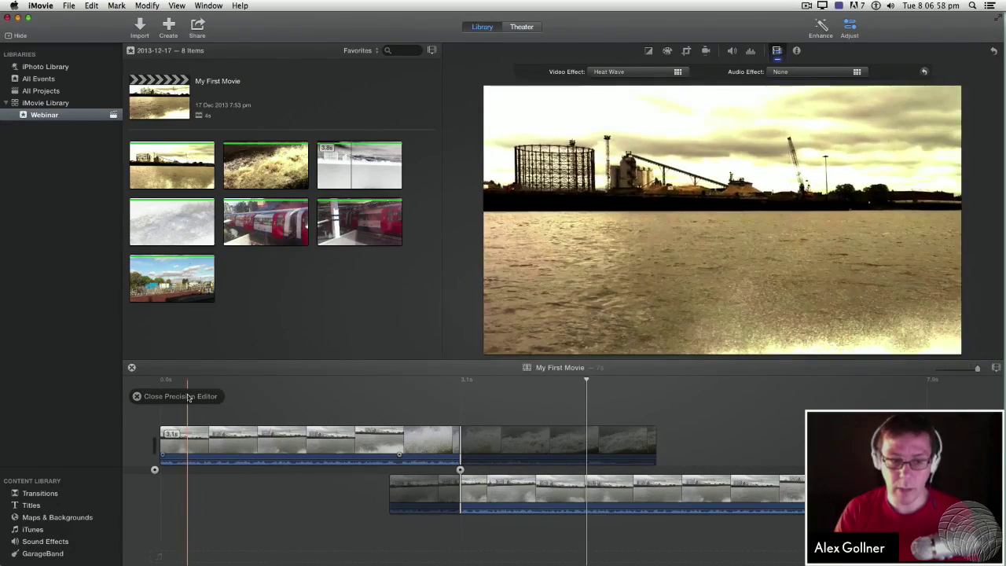
pyautogui.click(138, 398)
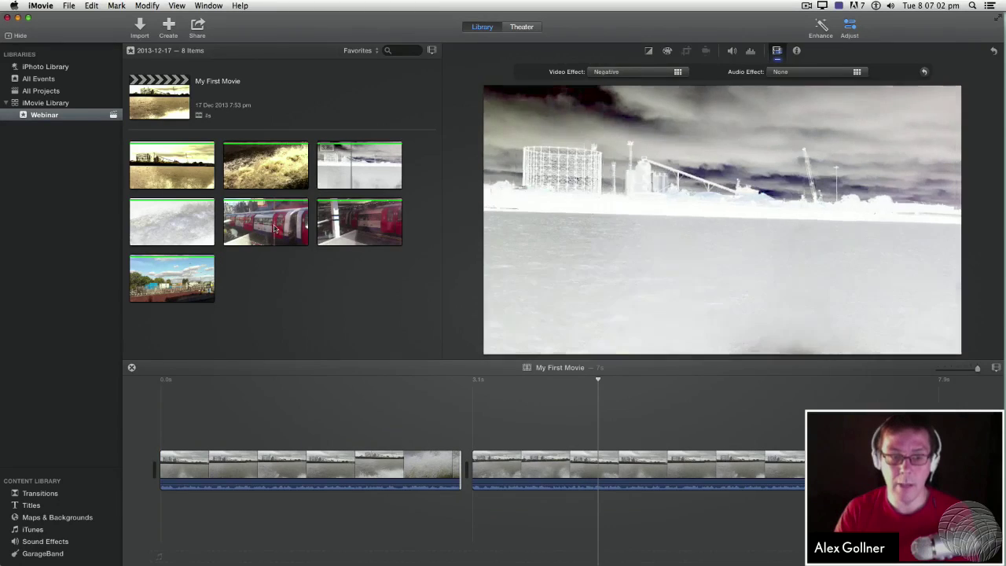
# Step: Select the entire tube-train clip and place it between the two water clips
pyautogui.moveTo(274, 228)
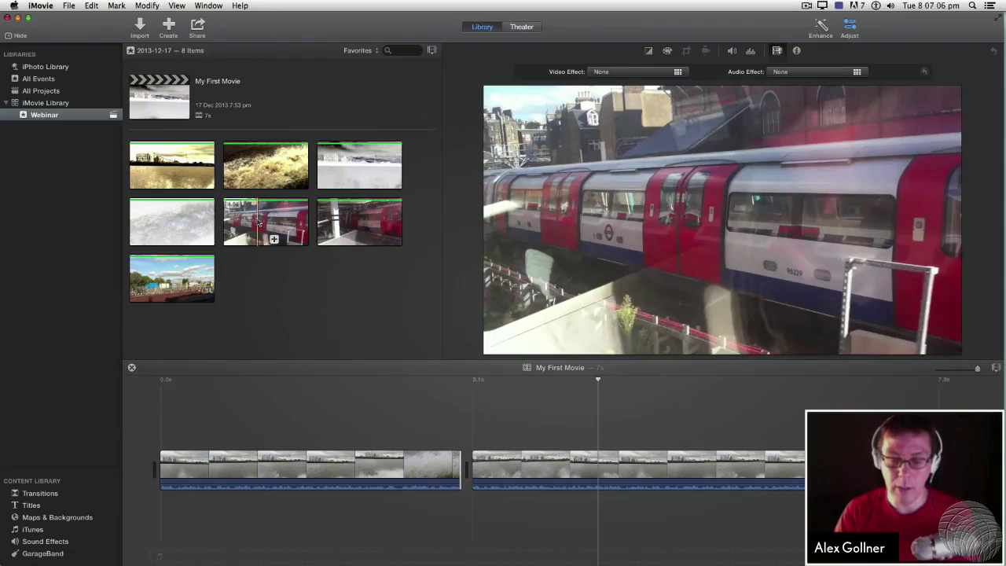
pyautogui.click(258, 220)
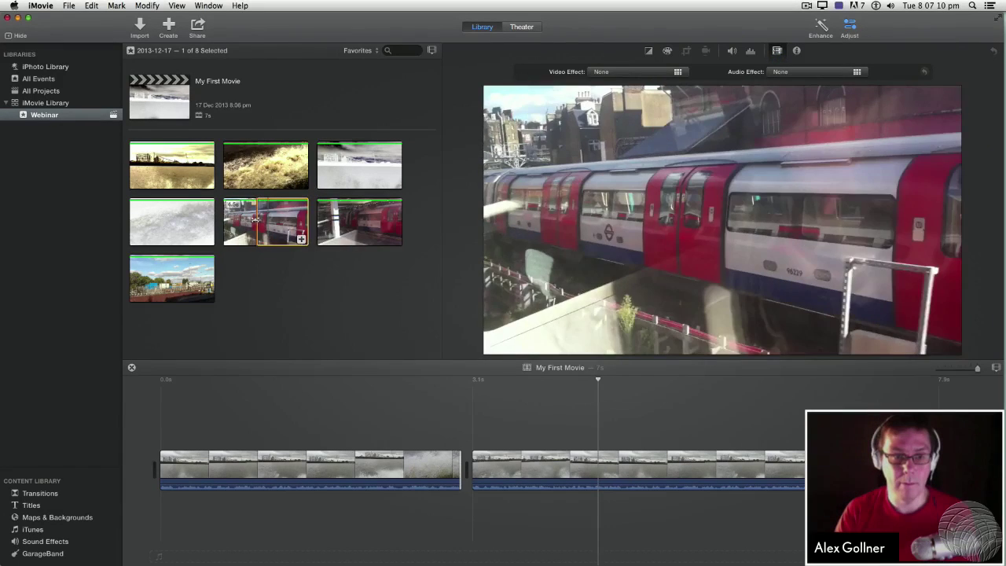
pyautogui.click(267, 225)
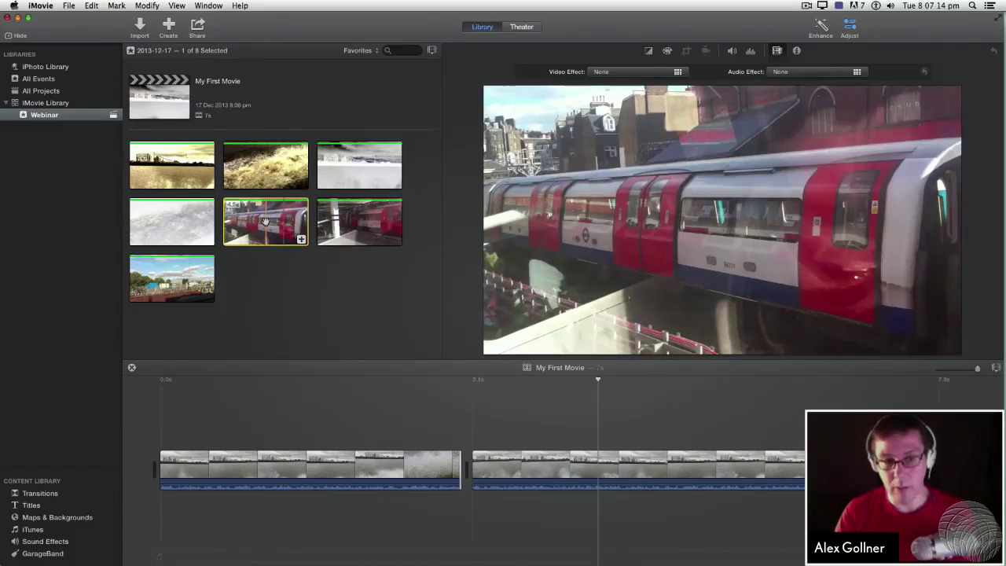
pyautogui.moveTo(449, 301); pyautogui.dragTo(470, 476)
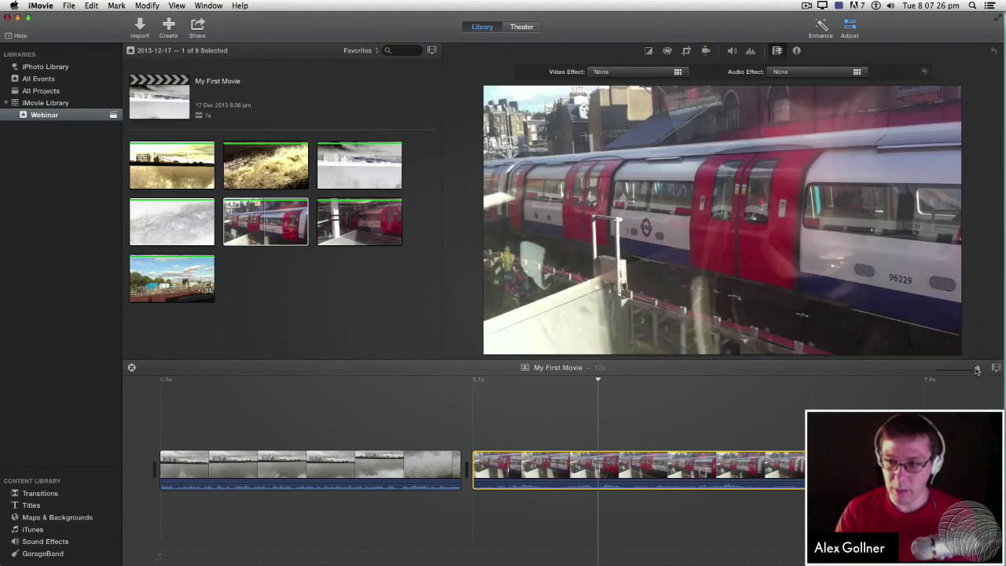
pyautogui.moveTo(977, 371); pyautogui.dragTo(970, 368)
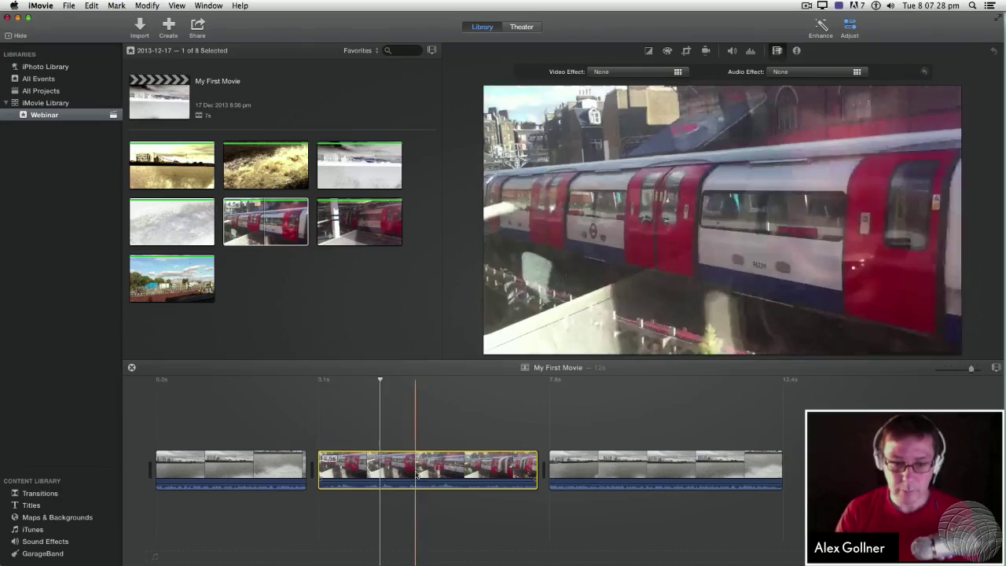
pyautogui.moveTo(378, 468); pyautogui.dragTo(791, 472)
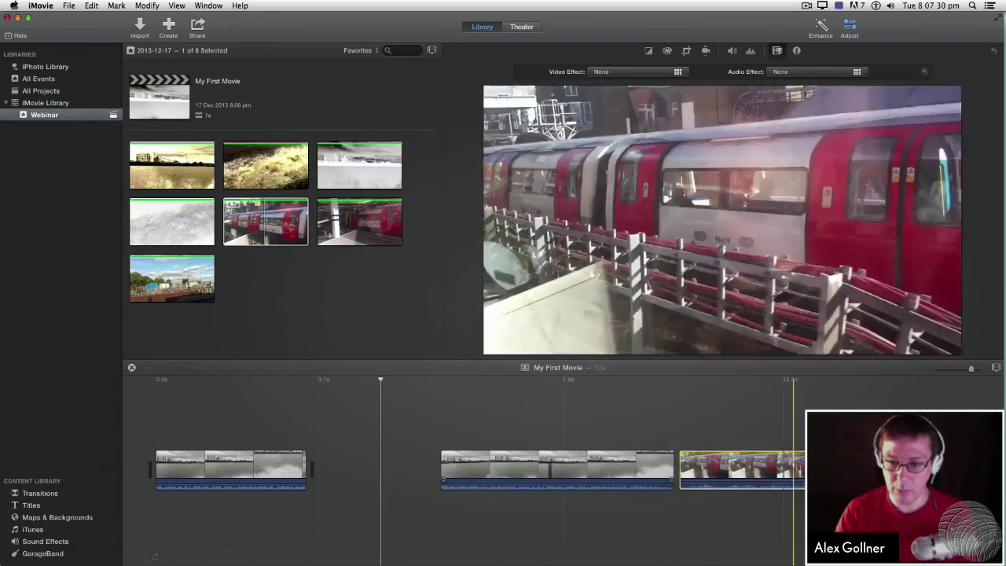
pyautogui.moveTo(690, 471); pyautogui.dragTo(339, 470)
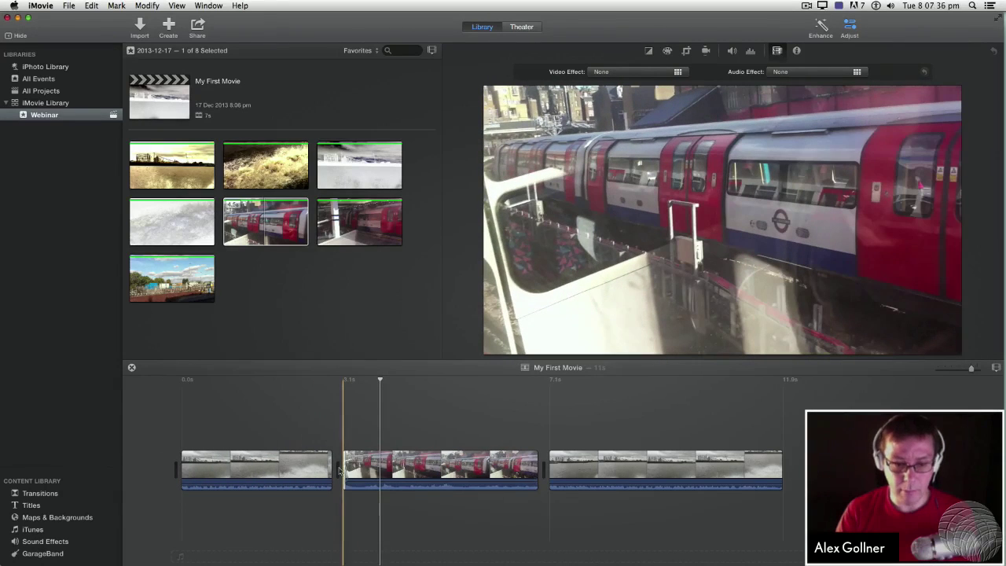
# Step: Leave the Precision Editor for the train cut, play the movie, and select the train clip
pyautogui.doubleClick(339, 470)
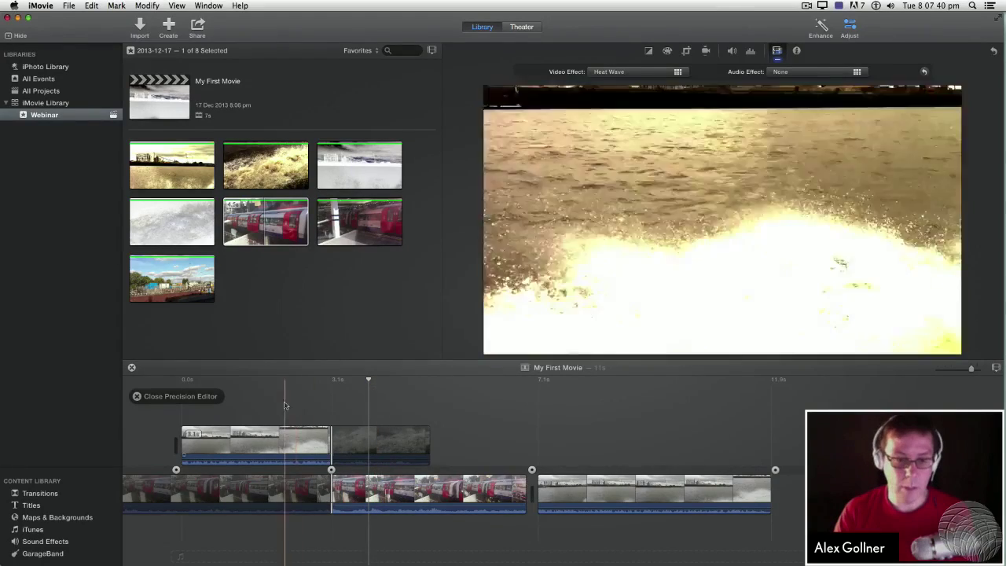
pyautogui.press('Escape')
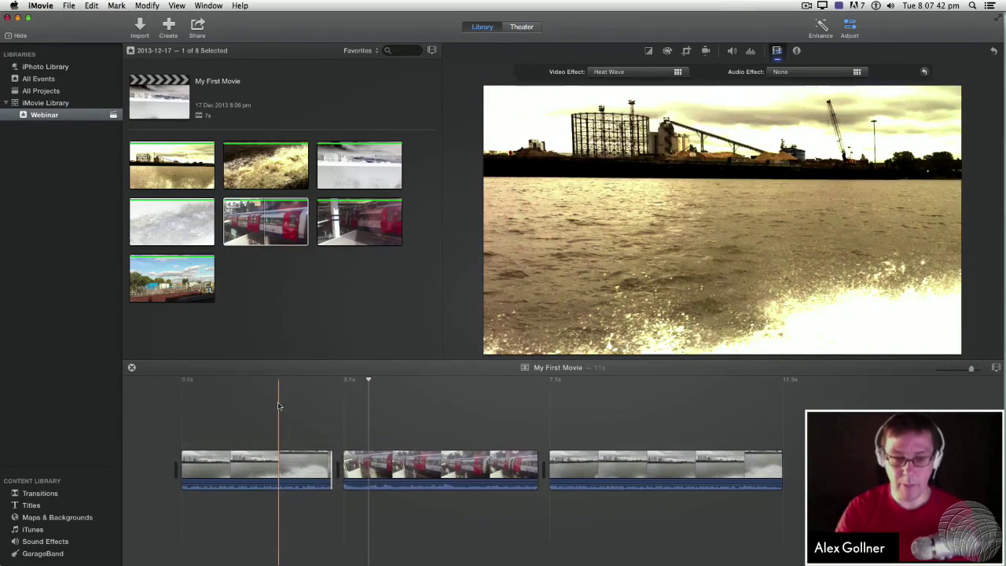
pyautogui.press('space')
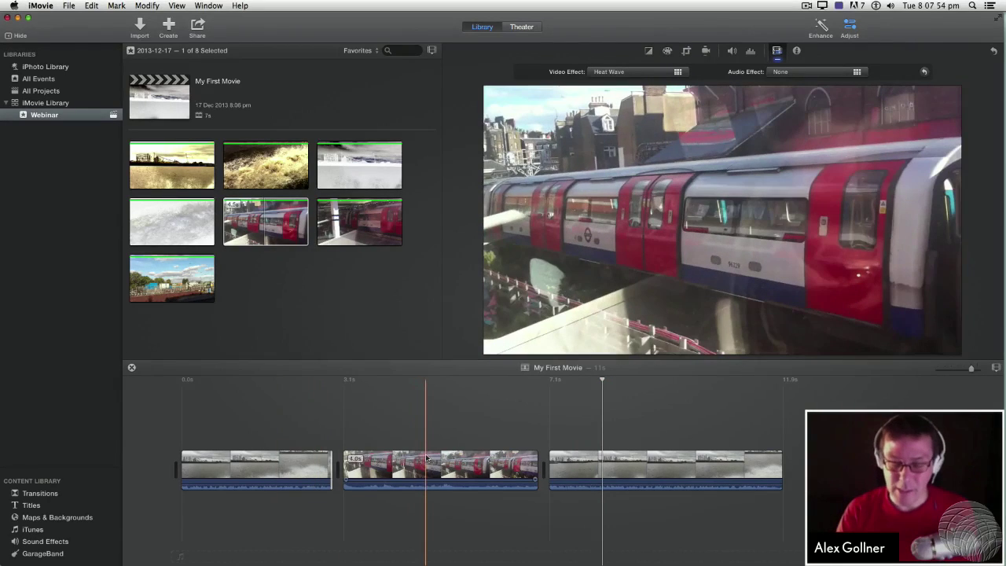
pyautogui.click(427, 458)
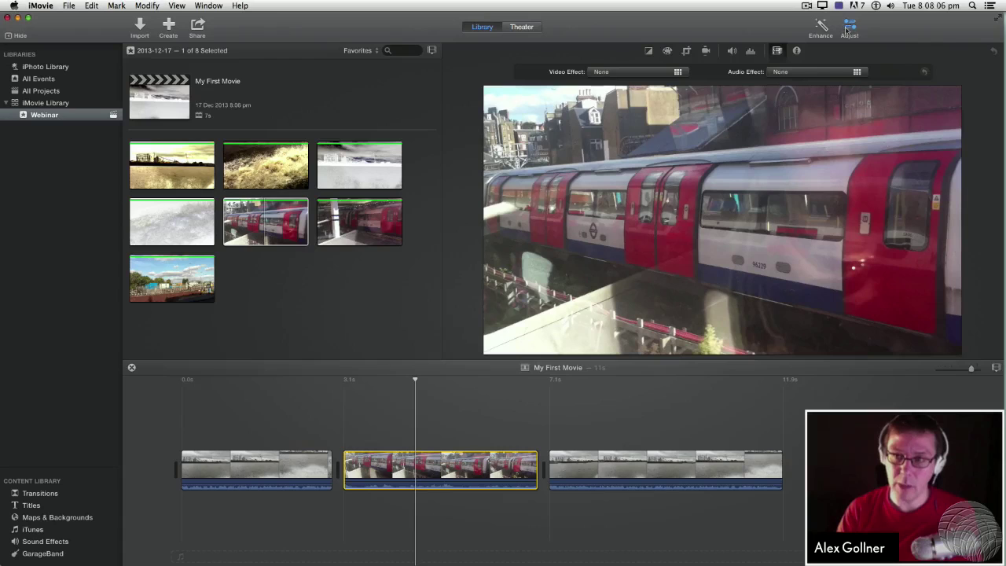
# Step: Apply the Flipped video effect to the train clip and play back from the first clip
pyautogui.click(641, 73)
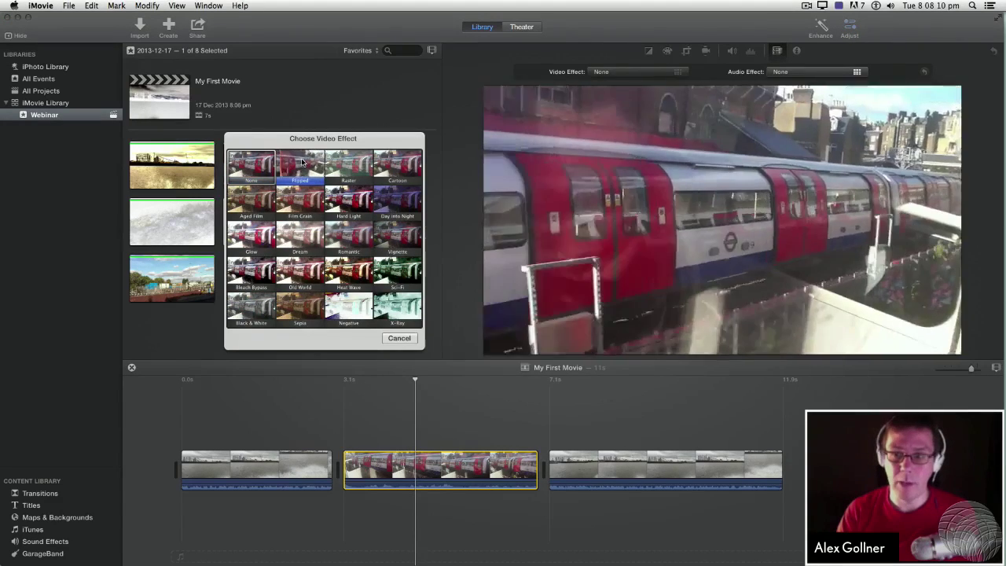
pyautogui.click(303, 162)
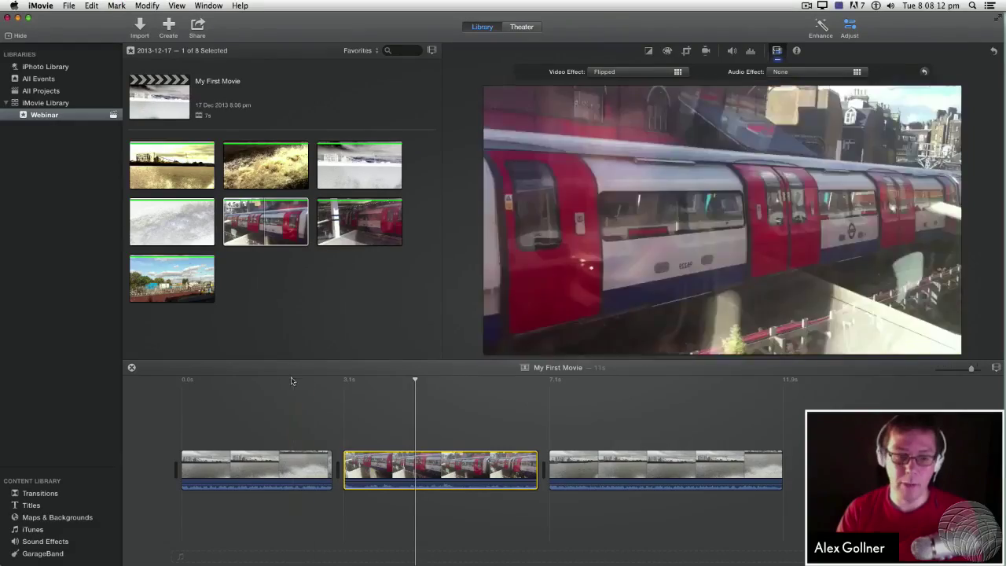
pyautogui.click(290, 385)
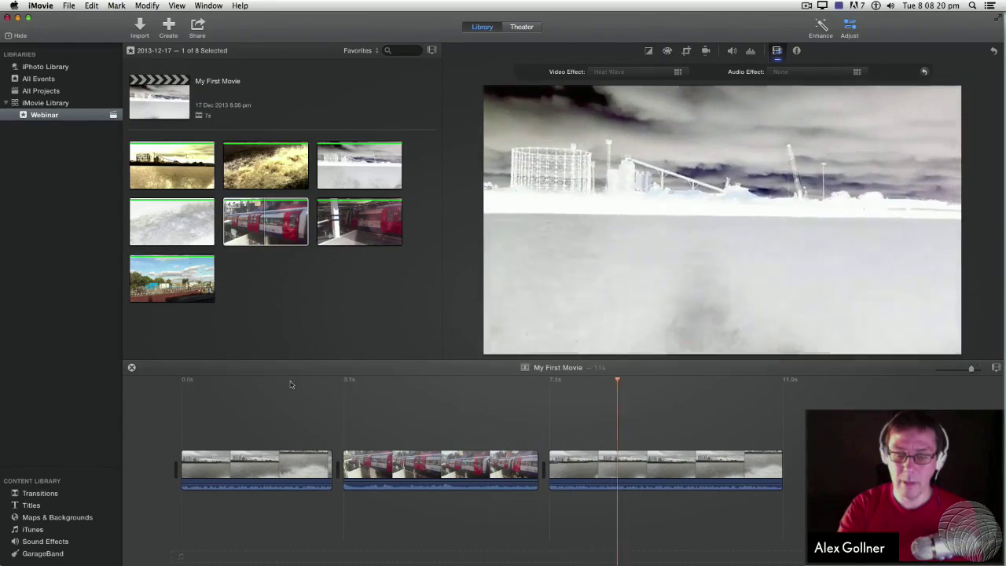
pyautogui.press('space')
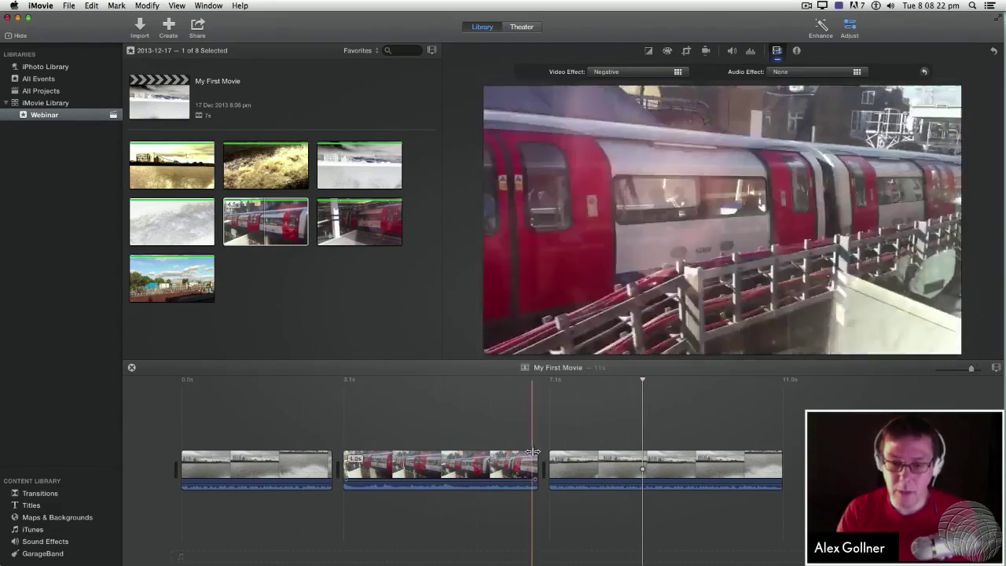
# Step: Shorten the train clip to 3.6s and lower its volume to 40%
pyautogui.moveTo(536, 458); pyautogui.dragTo(517, 464)
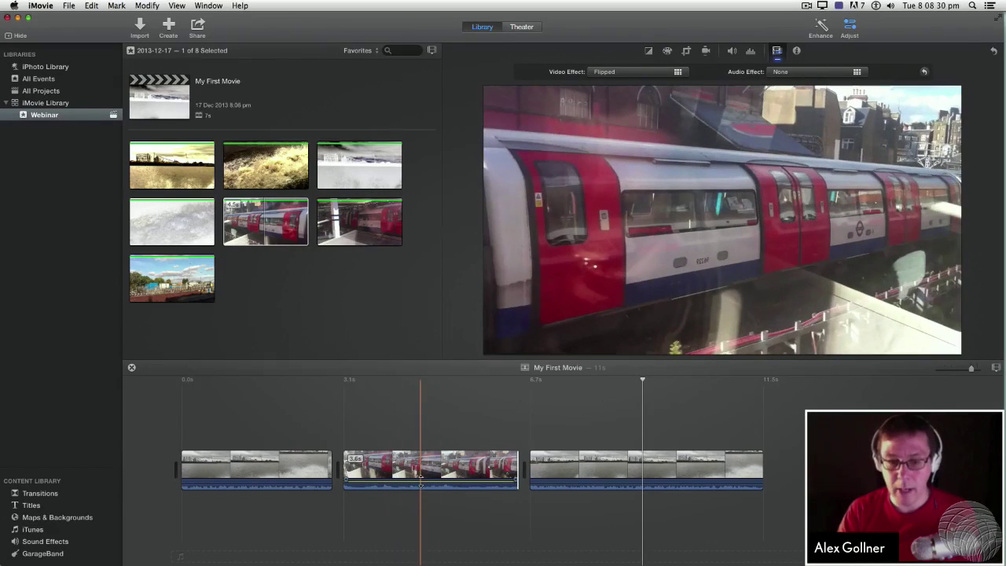
pyautogui.moveTo(422, 480); pyautogui.dragTo(421, 488)
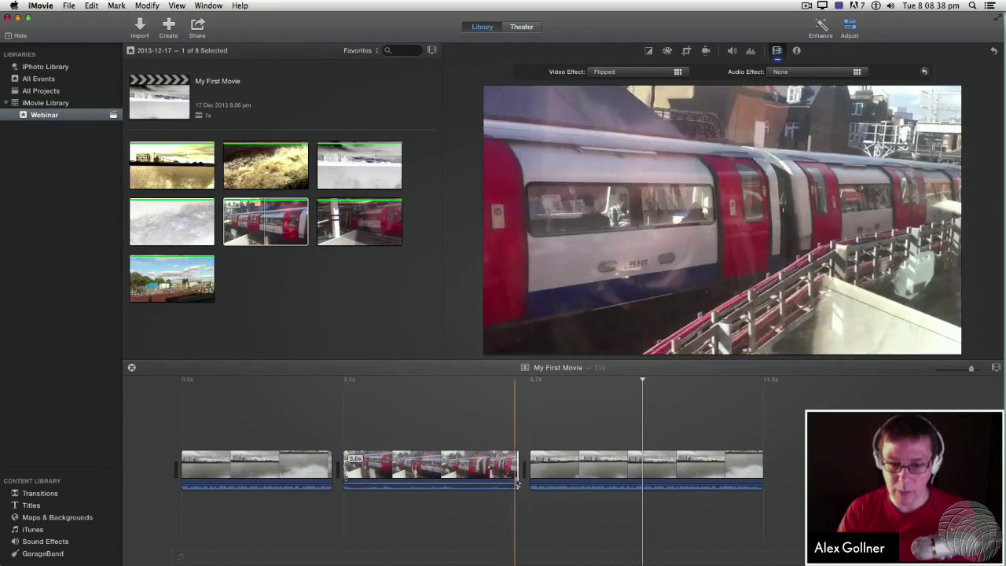
pyautogui.click(276, 469)
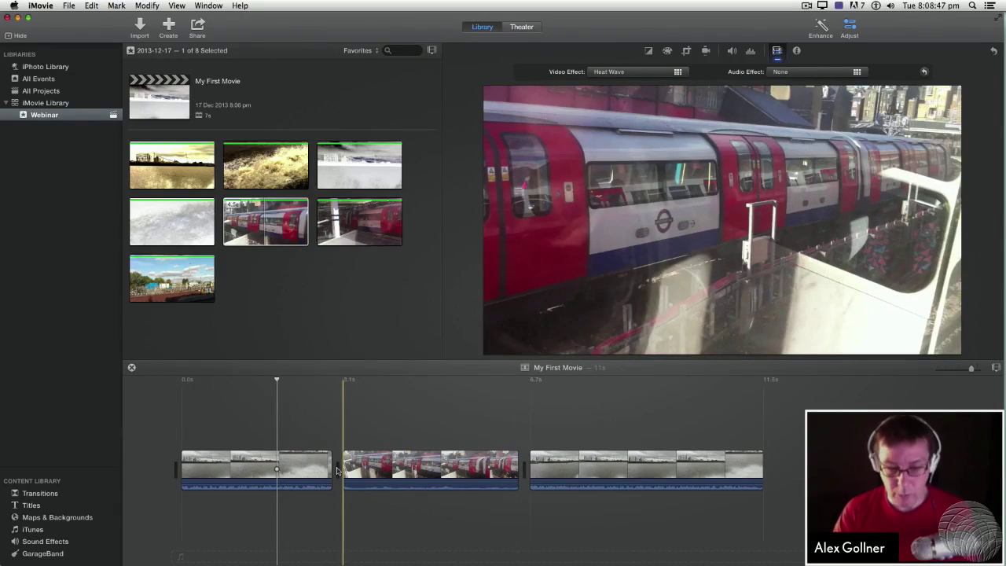
# Step: In the Precision Editor, shift the train clip's cut point 0.9s earlier to show more train footage
pyautogui.doubleClick(337, 470)
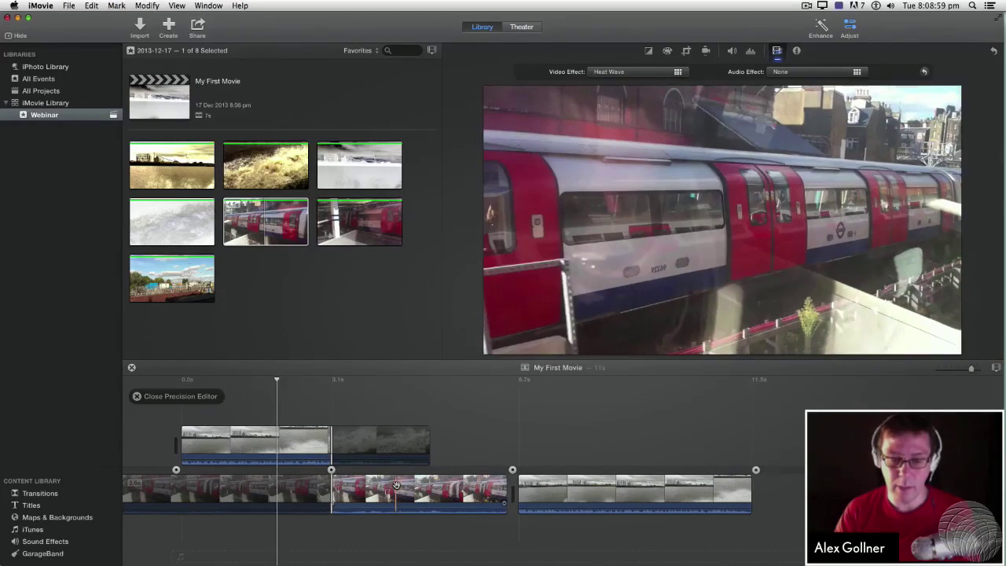
pyautogui.moveTo(402, 488); pyautogui.dragTo(738, 481)
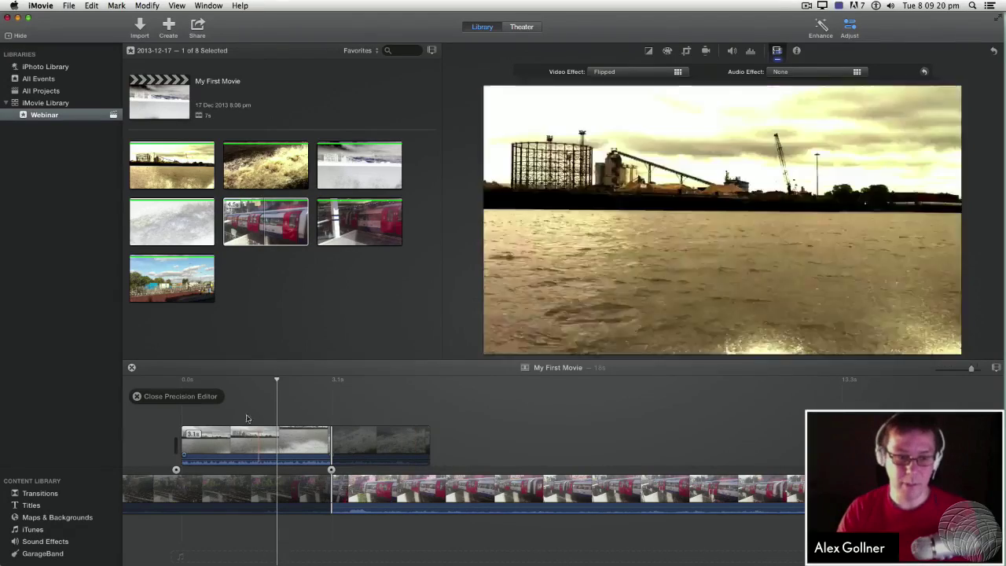
pyautogui.click(137, 396)
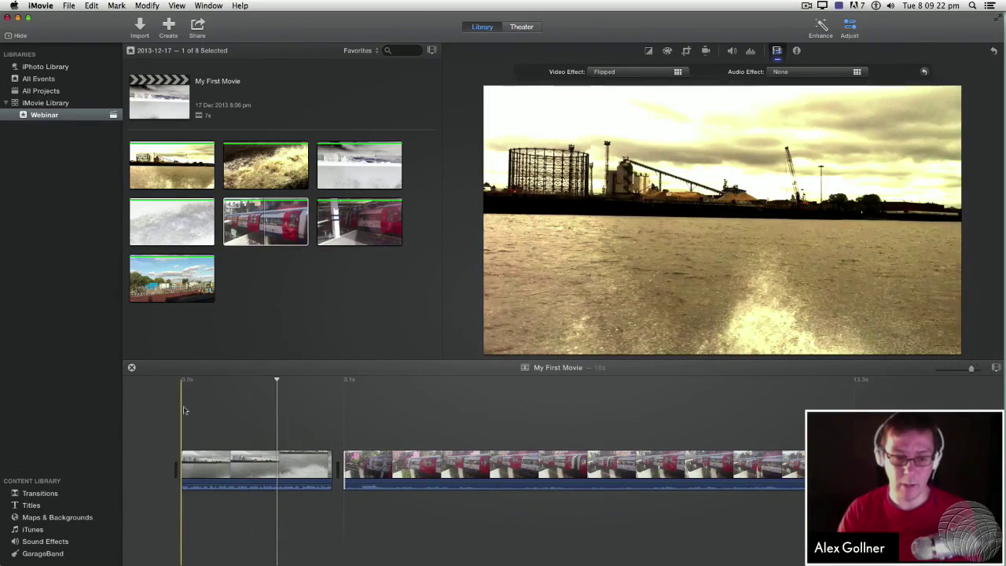
pyautogui.click(254, 382)
# Step: Turn down the train clip's audio, play back to check it, and select the train clip
pyautogui.press('space')
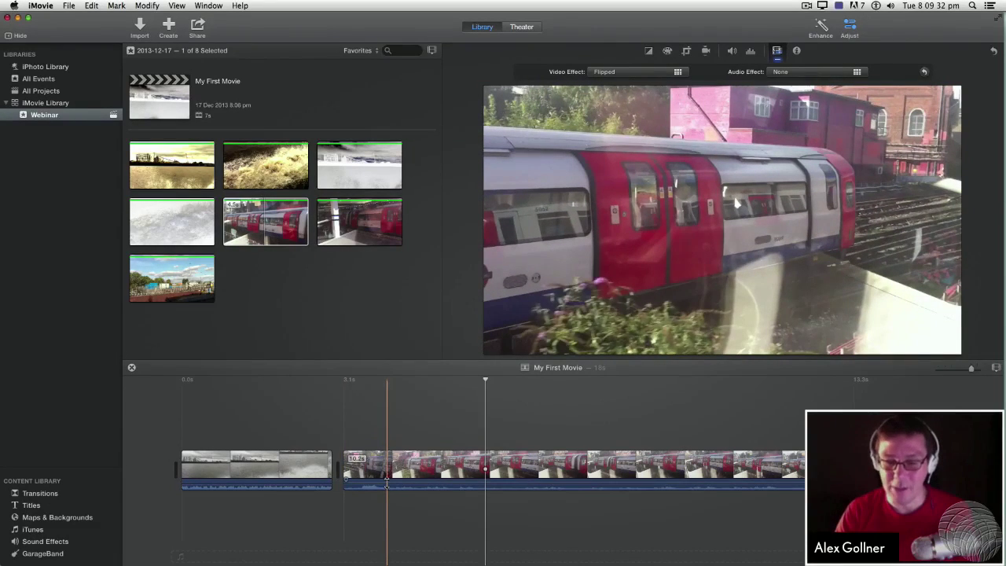
pyautogui.moveTo(386, 484); pyautogui.dragTo(390, 489)
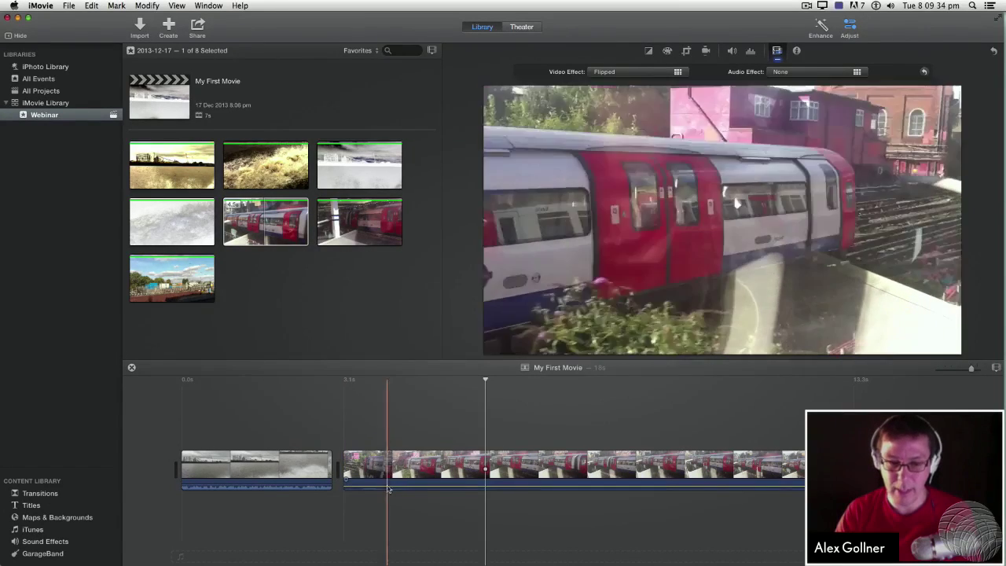
pyautogui.click(304, 398)
pyautogui.press('space')
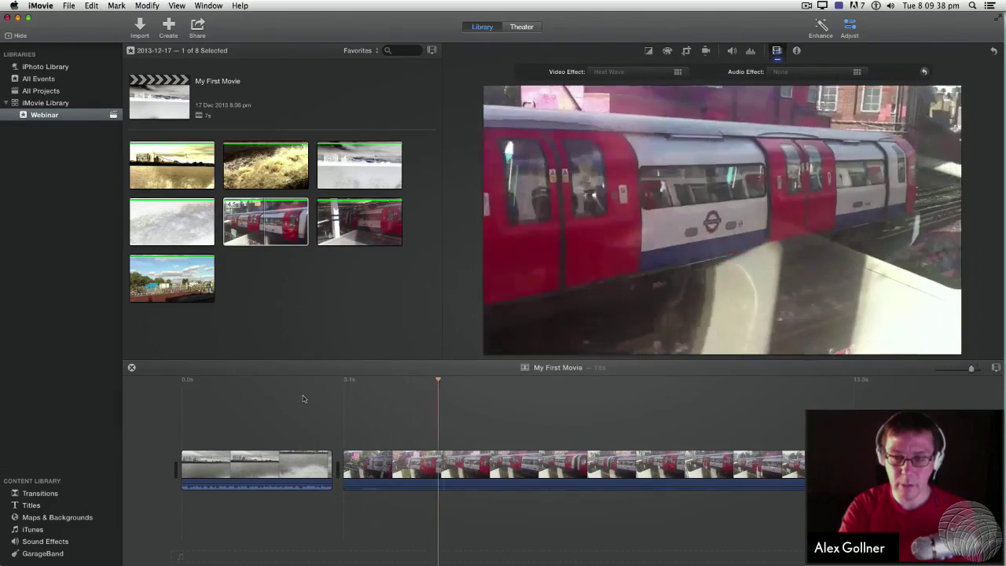
pyautogui.press('space')
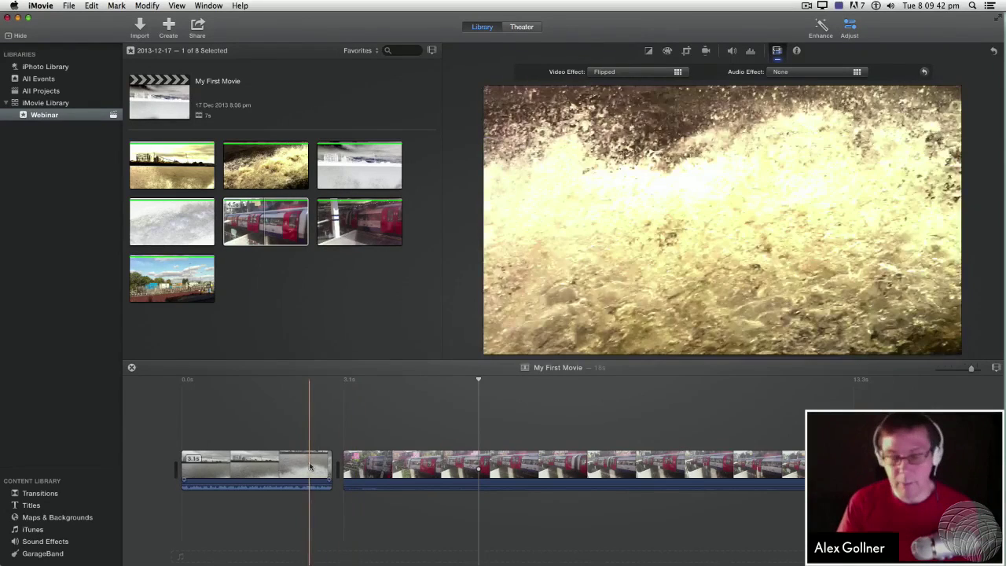
pyautogui.click(425, 467)
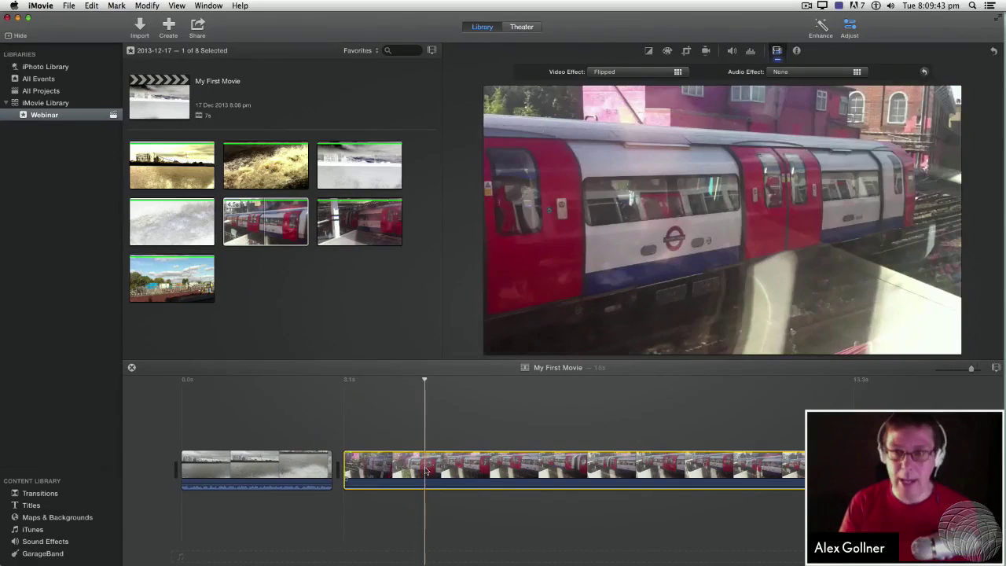
# Step: Try the Raster effect on the train clip, then replace it with Dream
pyautogui.click(620, 72)
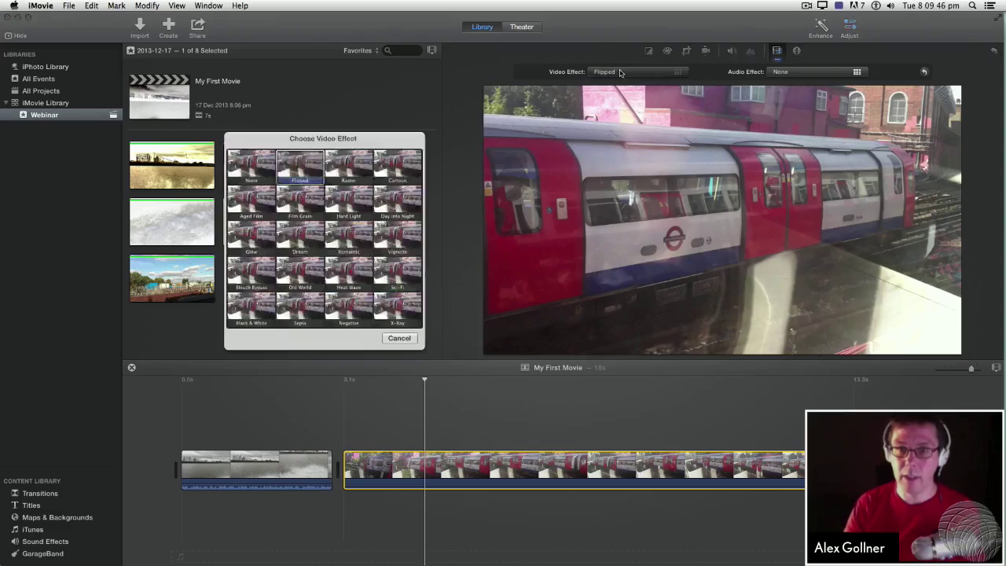
pyautogui.click(345, 165)
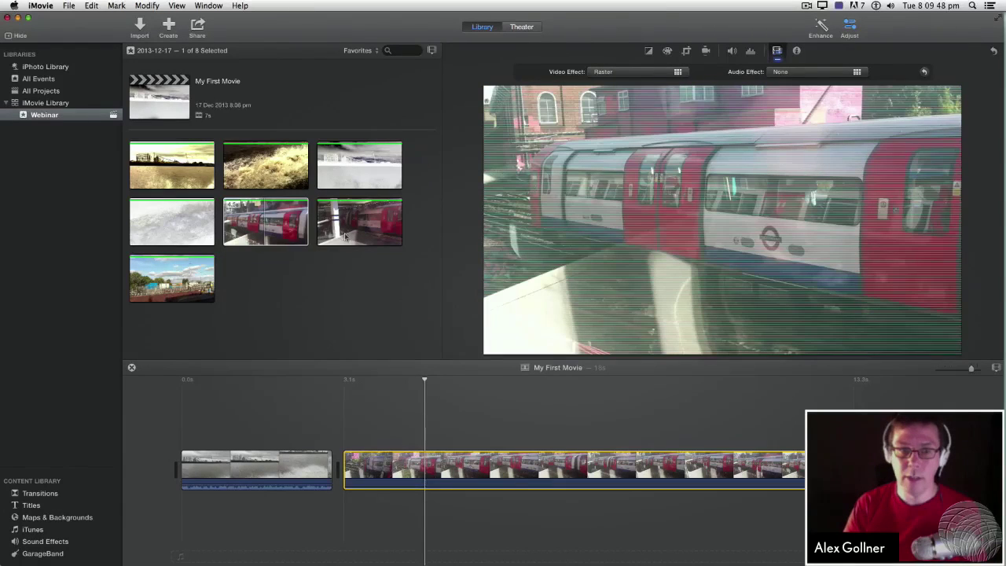
pyautogui.click(619, 72)
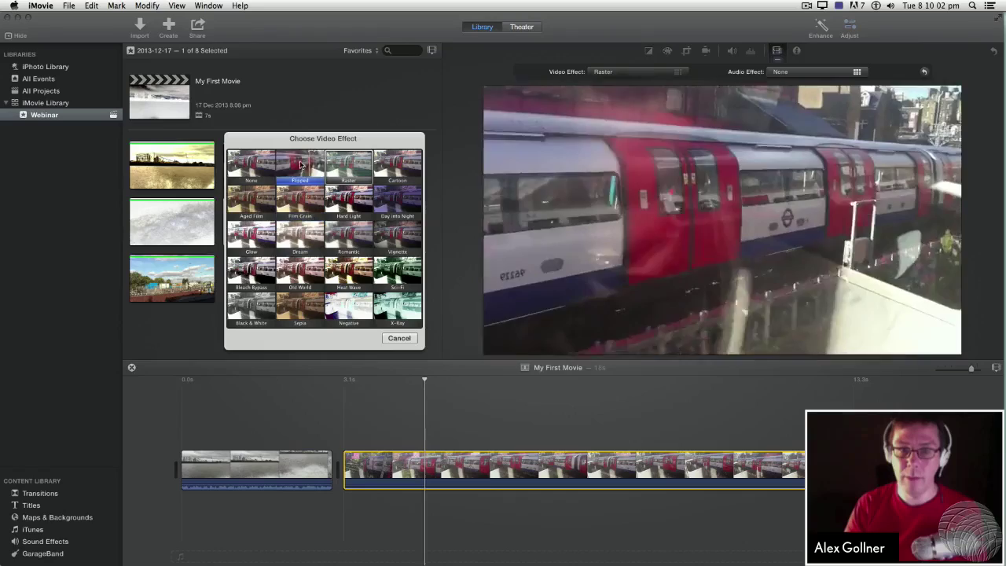
pyautogui.click(300, 241)
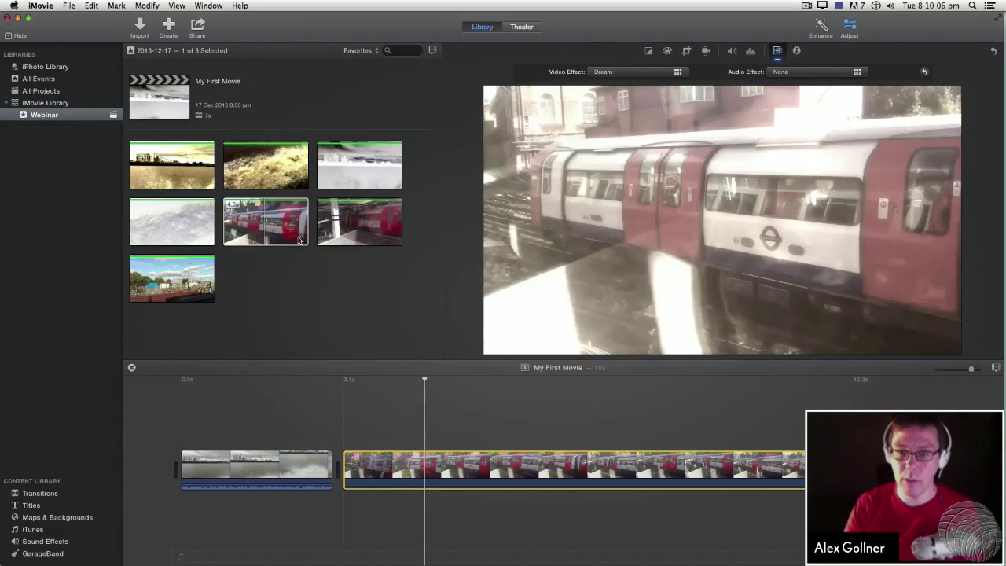